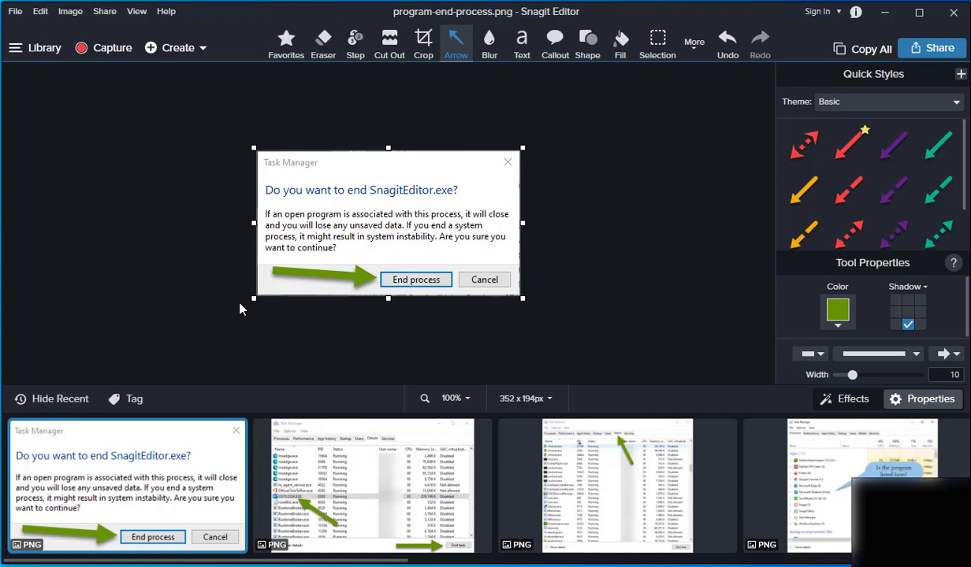
# - Minimize the Snagit Editor window to reveal the desktop and its Snagit 2021 Editor shortcut
pyautogui.click(887, 21)
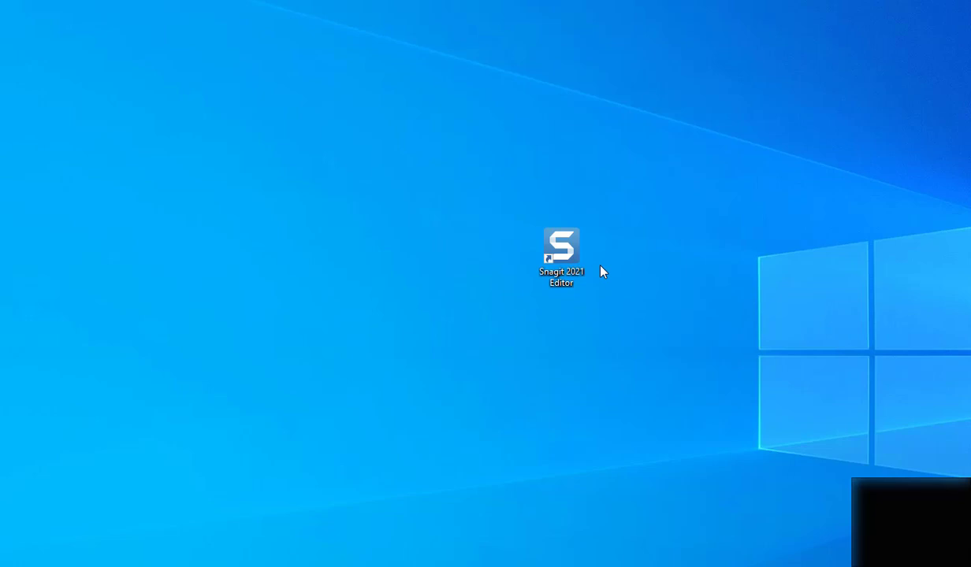
# - Open Task Manager in its detailed Processes view, listing Snagit Editor among 13 apps
pyautogui.click(563, 284)
pyautogui.hotkey('ctrl', 'shift', 'Escape')
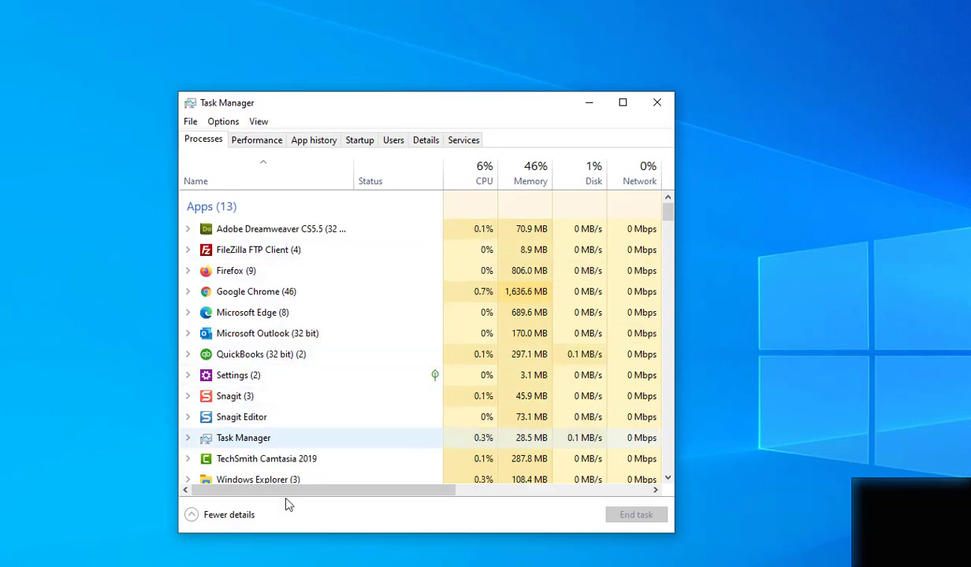
pyautogui.click(249, 515)
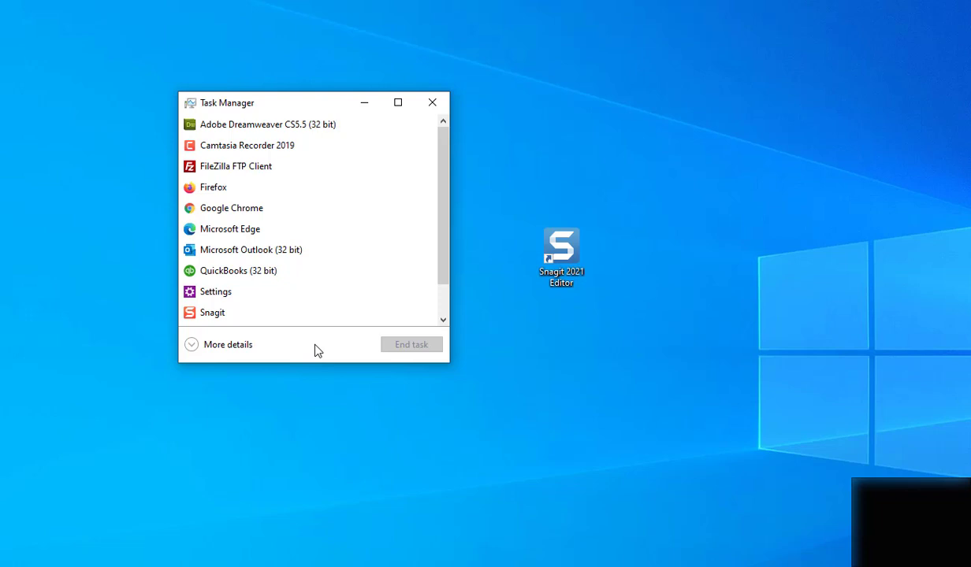
pyautogui.click(233, 349)
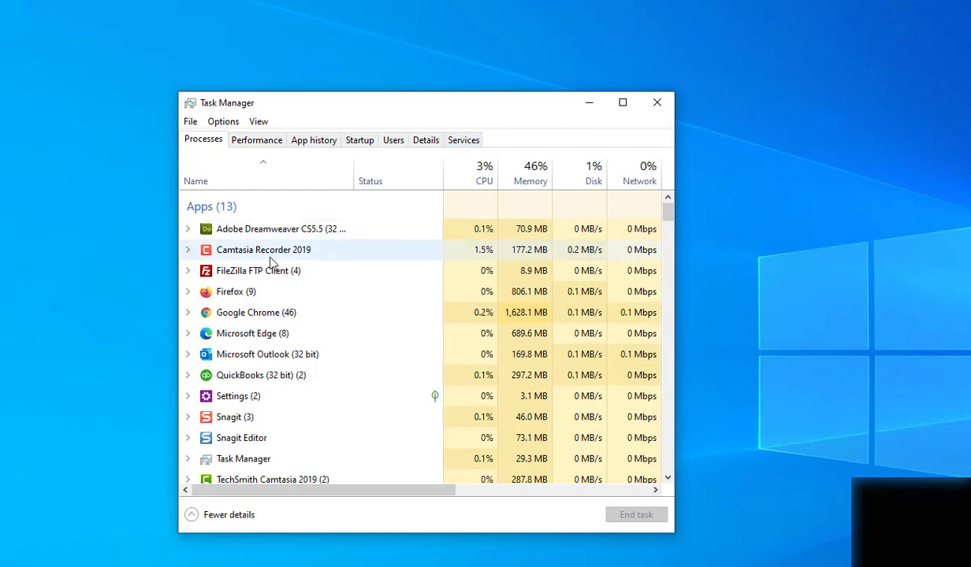
pyautogui.scroll(-1, 265, 410)
pyautogui.scroll(-1, 261, 394)
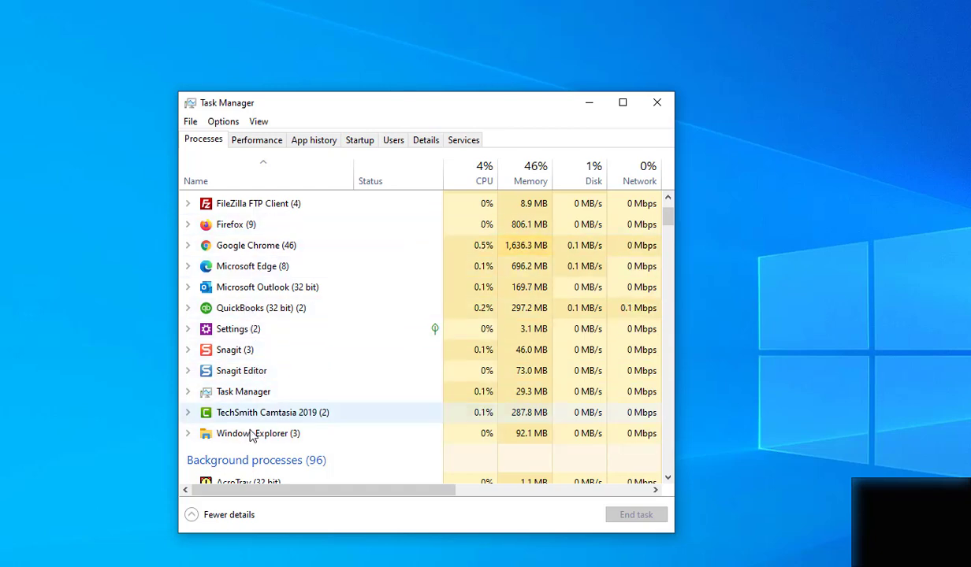
pyautogui.click(253, 369)
pyautogui.click(248, 355)
pyautogui.rightClick(250, 352)
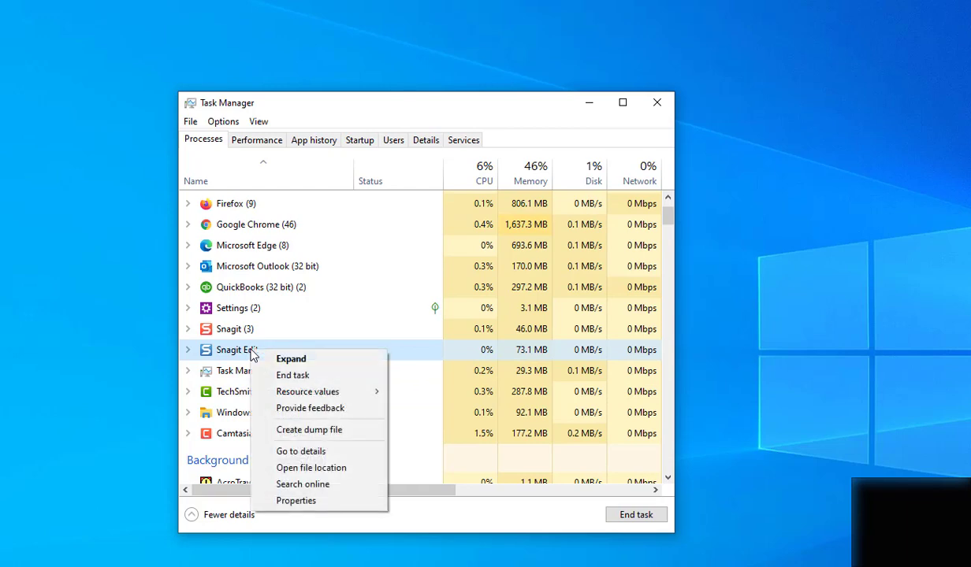
pyautogui.click(307, 323)
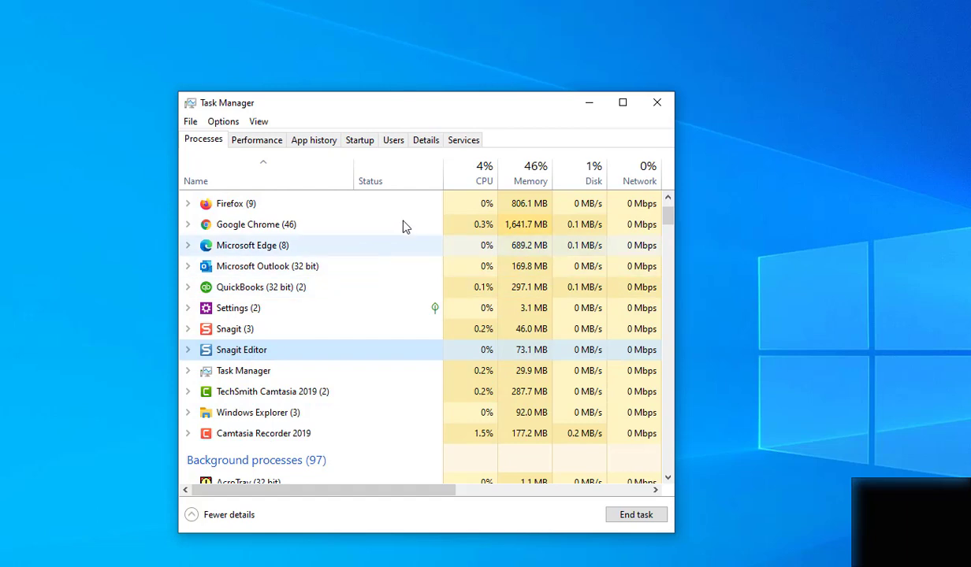
pyautogui.click(426, 140)
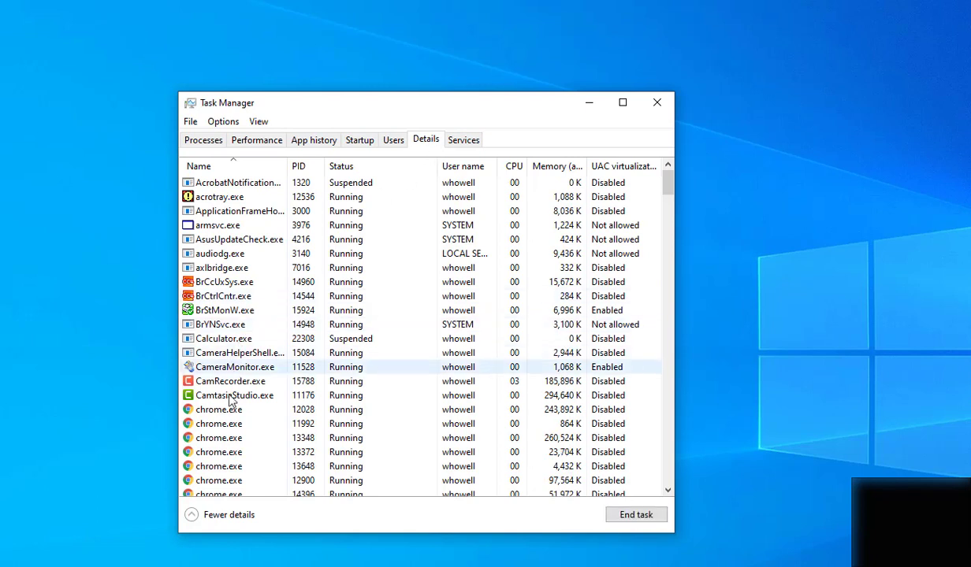
# - Scroll the Details list until SnagitEditor.exe, PID 23792, is in view
pyautogui.scroll(-2, 236, 394)
pyautogui.scroll(-20, 237, 396)
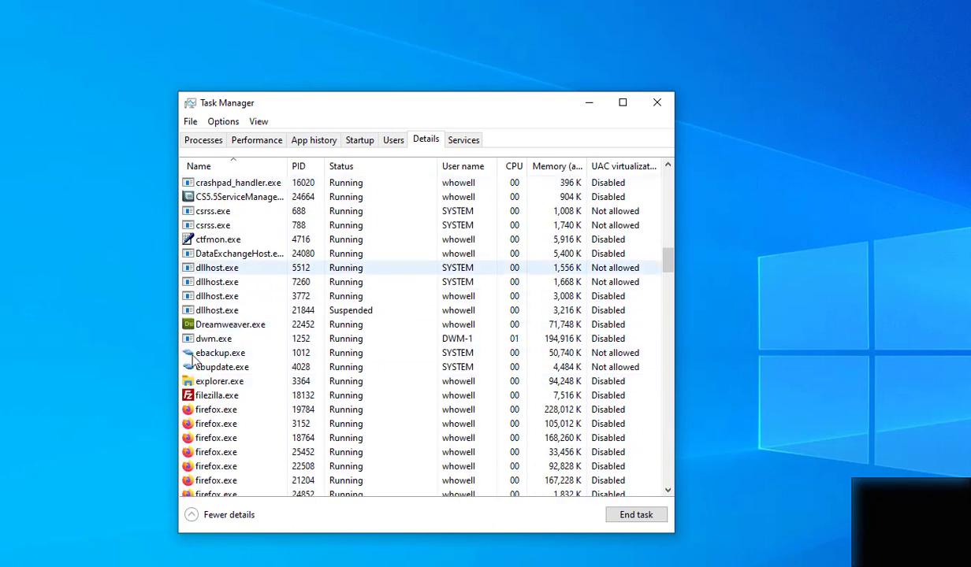
pyautogui.scroll(-3, 234, 404)
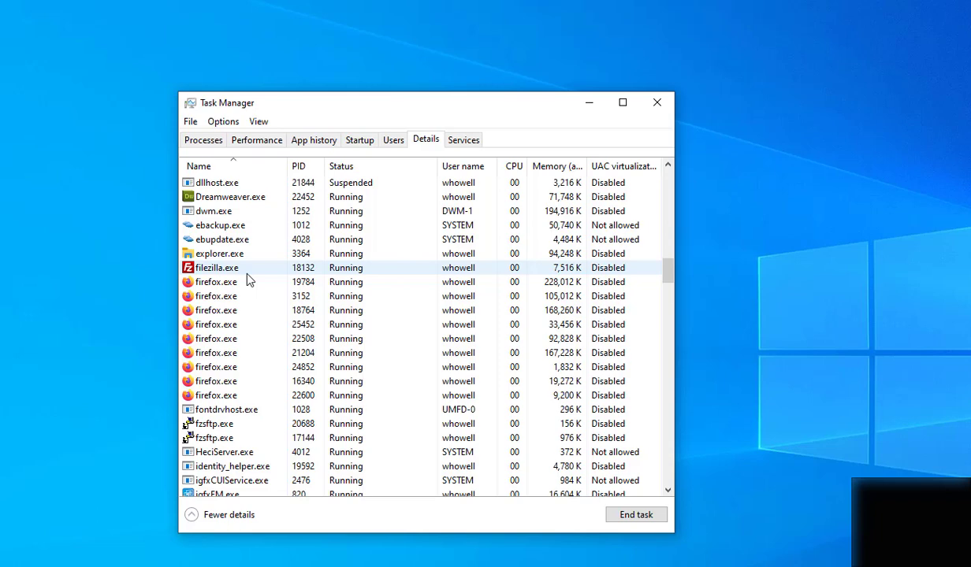
pyautogui.scroll(6, 285, 308)
pyautogui.scroll(15, 286, 307)
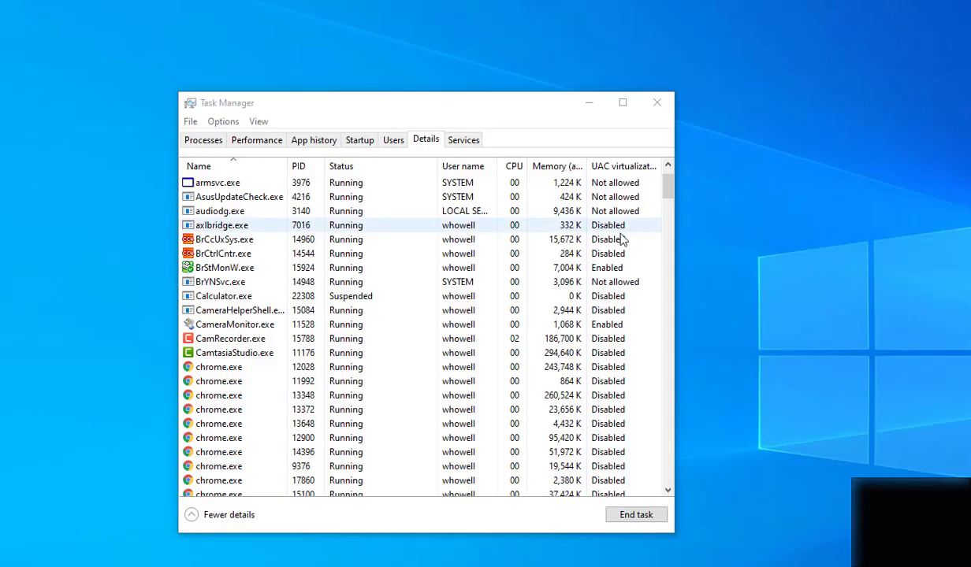
pyautogui.scroll(-15, 290, 214)
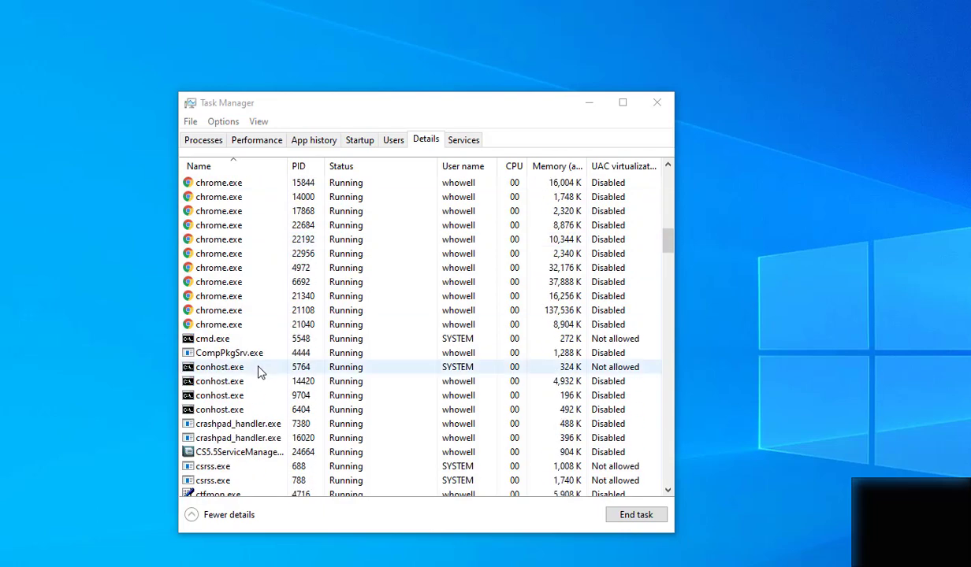
pyautogui.scroll(-20, 258, 368)
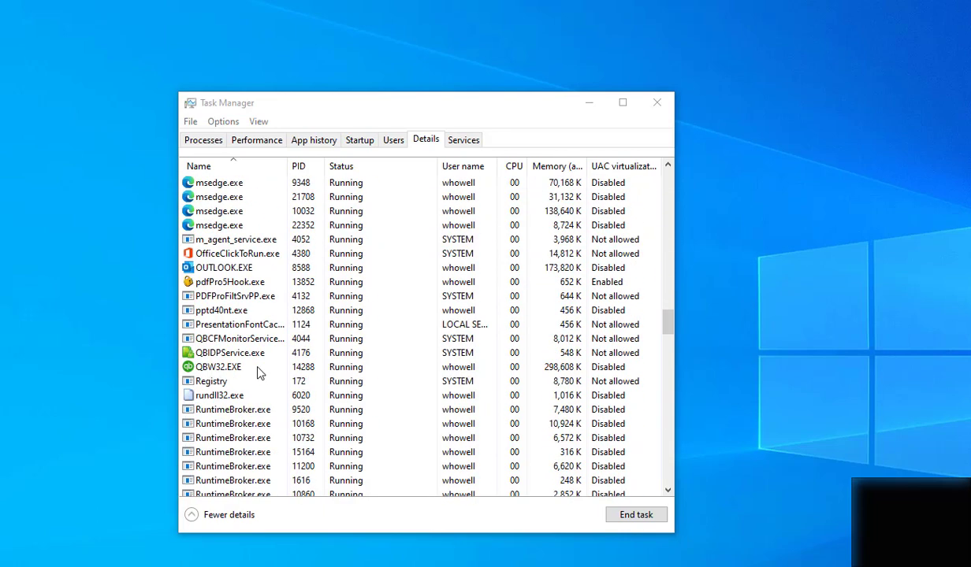
pyautogui.scroll(-7, 257, 370)
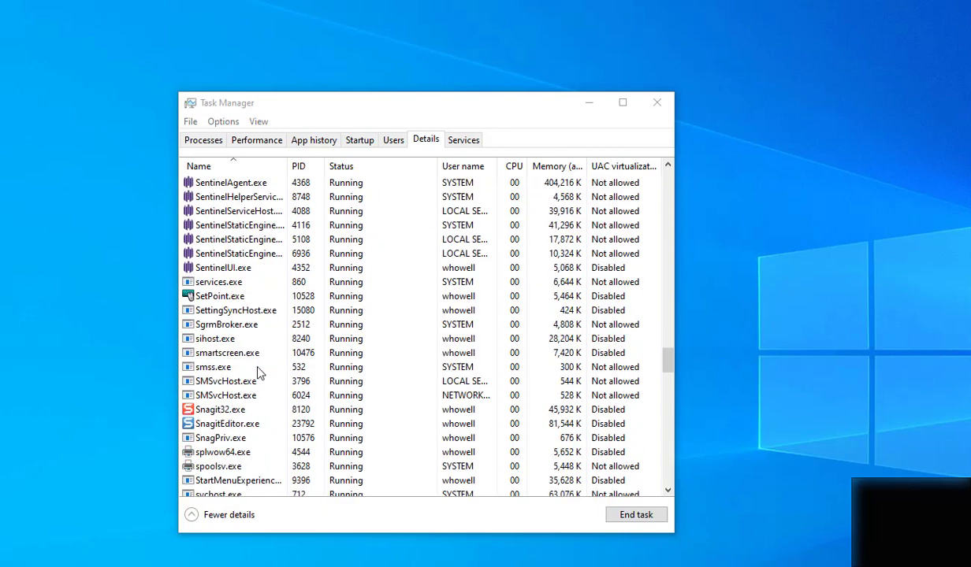
# - End the SnagitEditor.exe process, confirming End process, then minimize Task Manager
pyautogui.click(256, 424)
pyautogui.scroll(1, 461, 437)
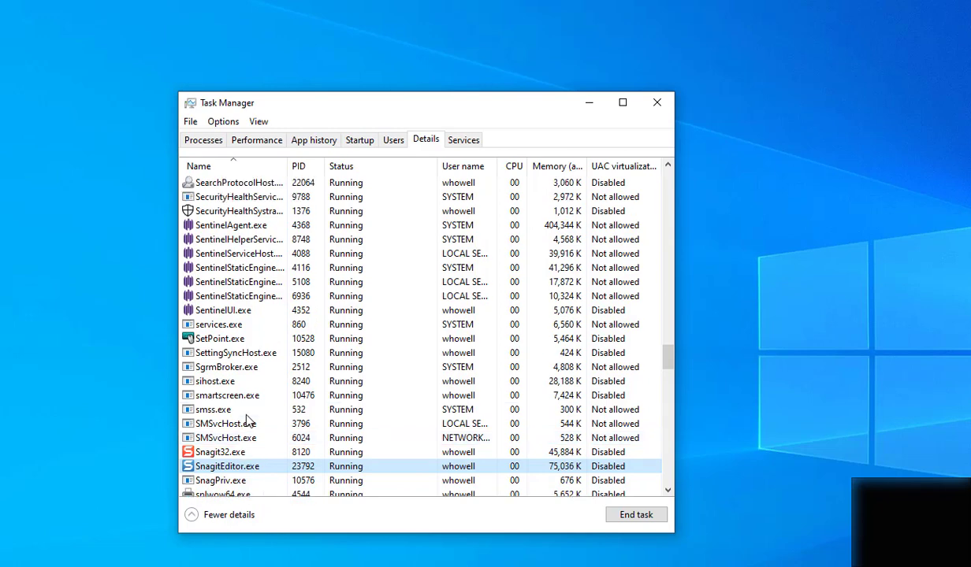
pyautogui.scroll(-1, 247, 423)
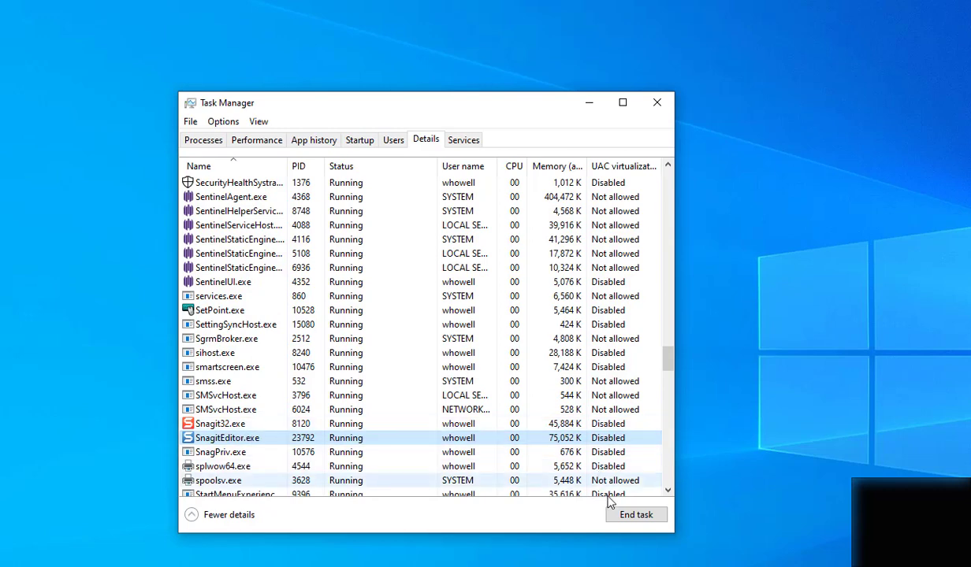
pyautogui.click(629, 517)
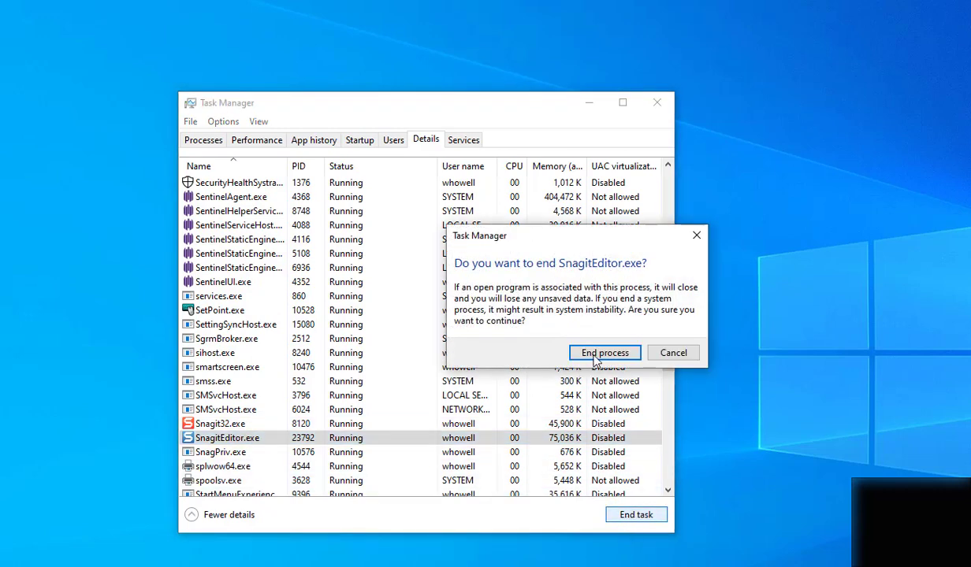
pyautogui.click(598, 353)
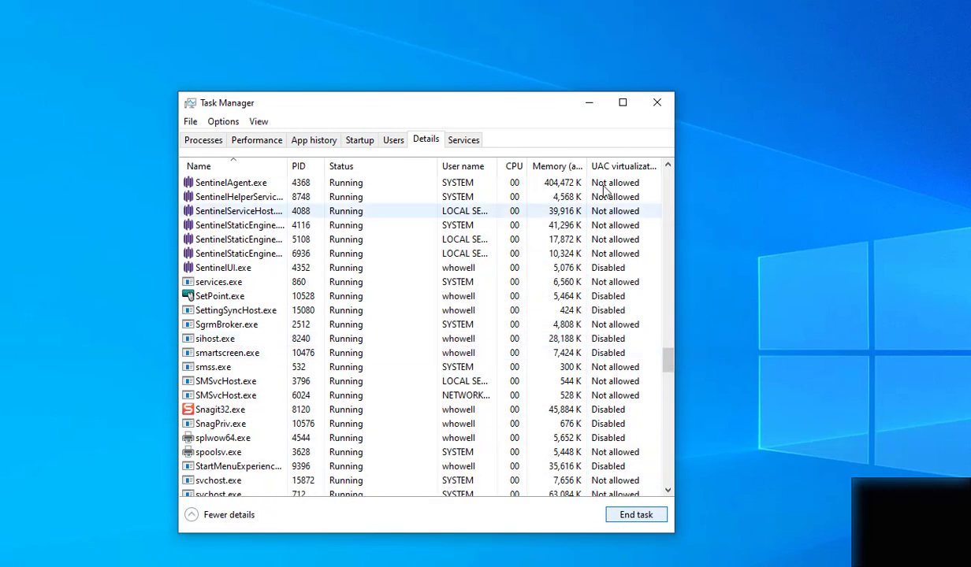
pyautogui.click(579, 105)
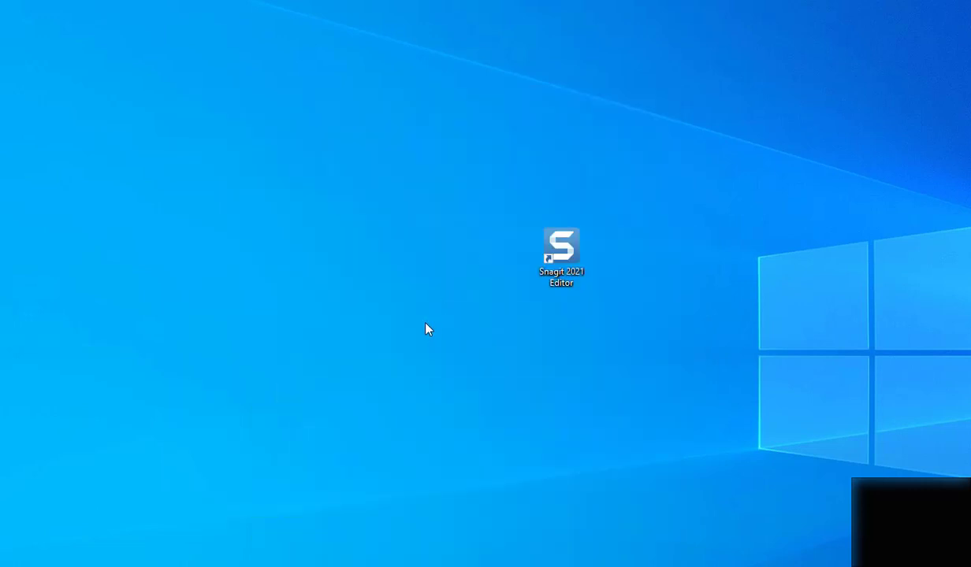
# - Relaunch Snagit Editor from the desktop shortcut and move its window to the screen centre
pyautogui.doubleClick(559, 256)
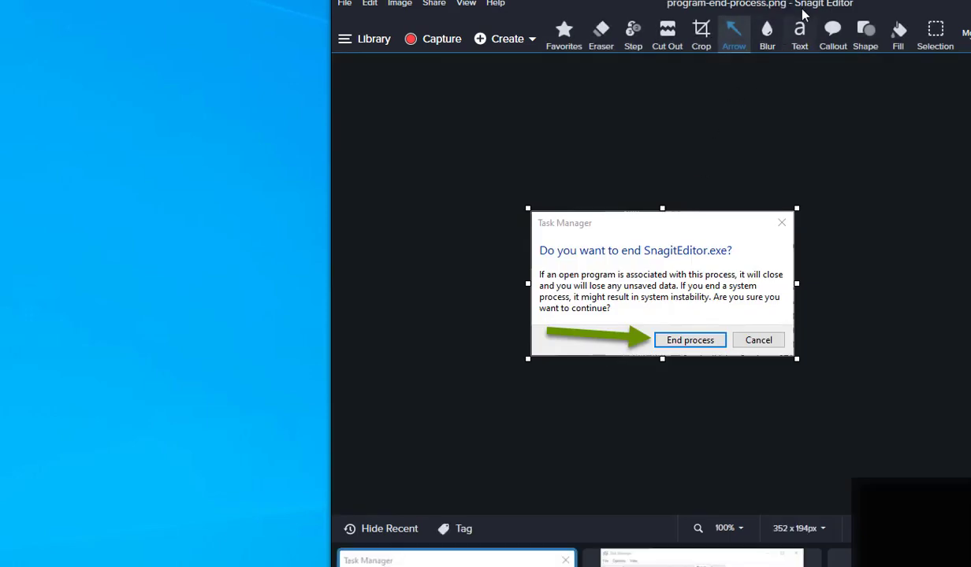
pyautogui.moveTo(803, 14); pyautogui.dragTo(488, 24)
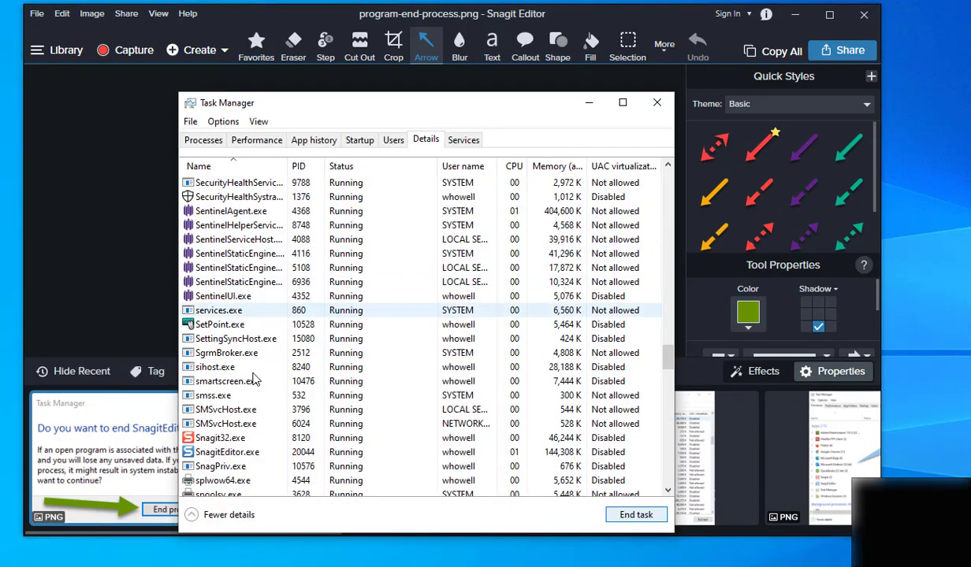
# - Sort the Details list by Name and select the relaunched SnagitEditor.exe, now PID 20044
pyautogui.scroll(7, 330, 312)
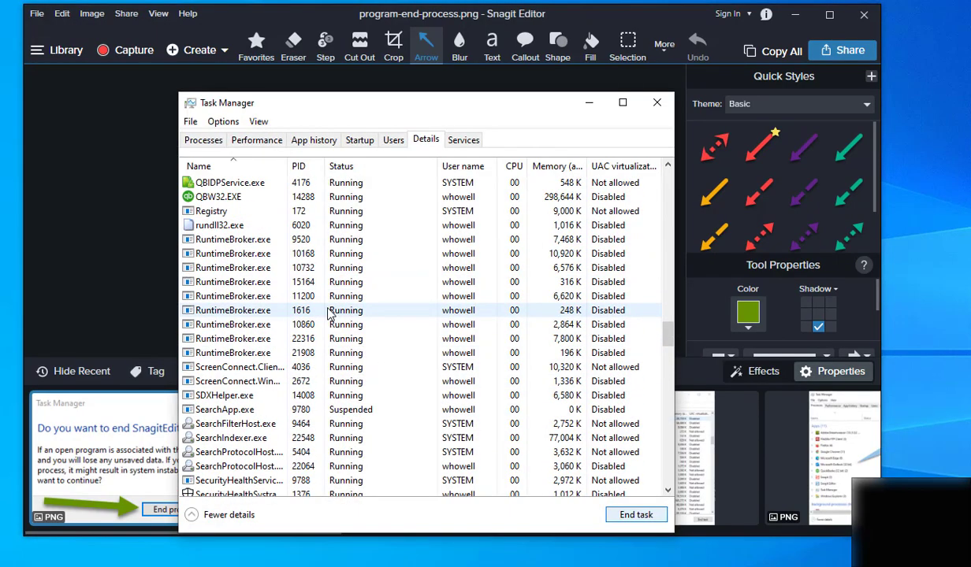
pyautogui.scroll(15, 329, 313)
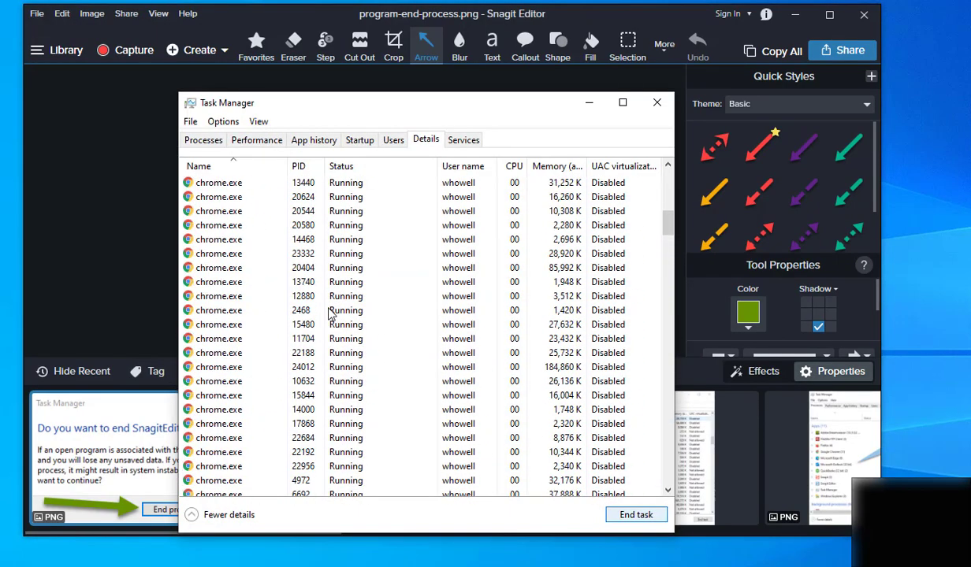
pyautogui.scroll(5, 329, 313)
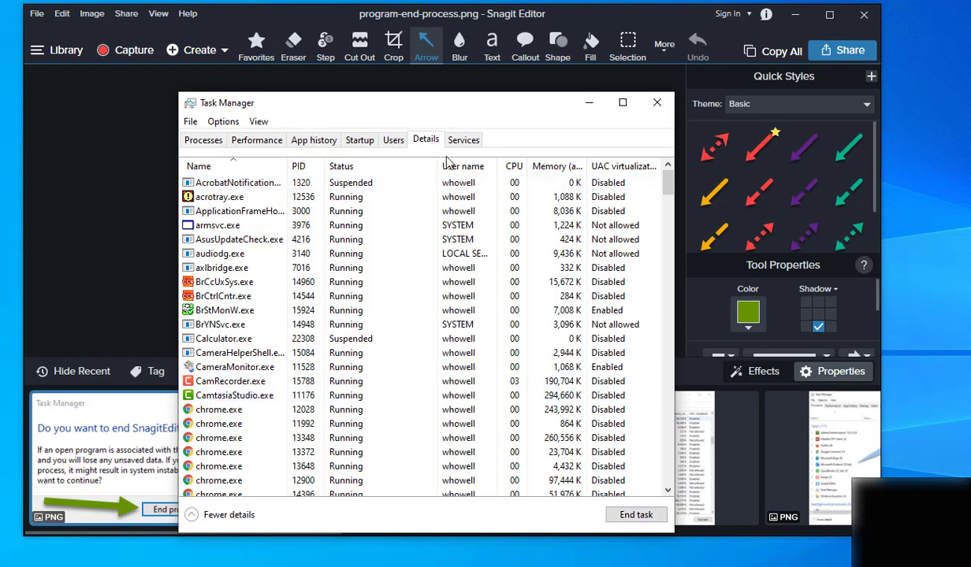
pyautogui.click(230, 168)
pyautogui.click(233, 166)
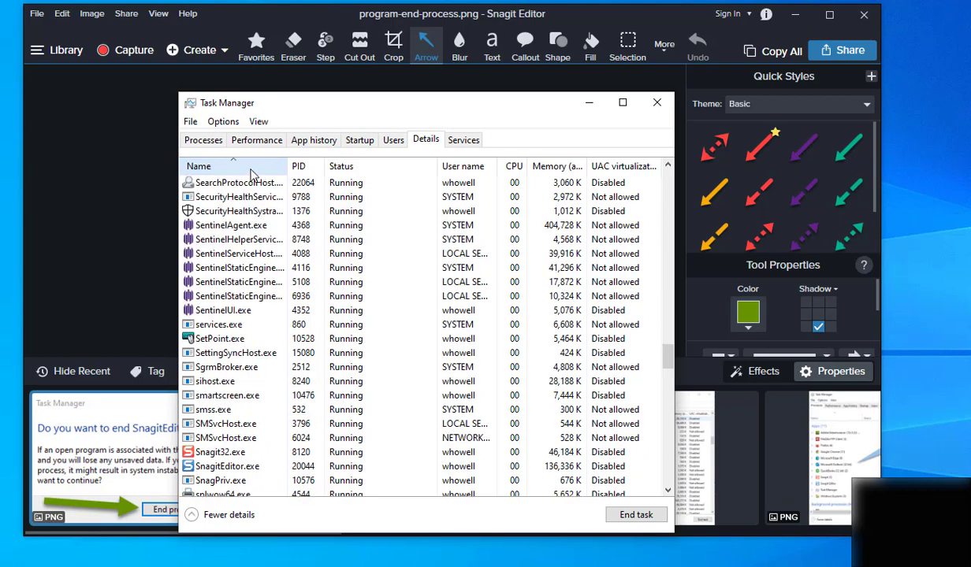
pyautogui.scroll(3, 229, 390)
pyautogui.scroll(-6, 234, 381)
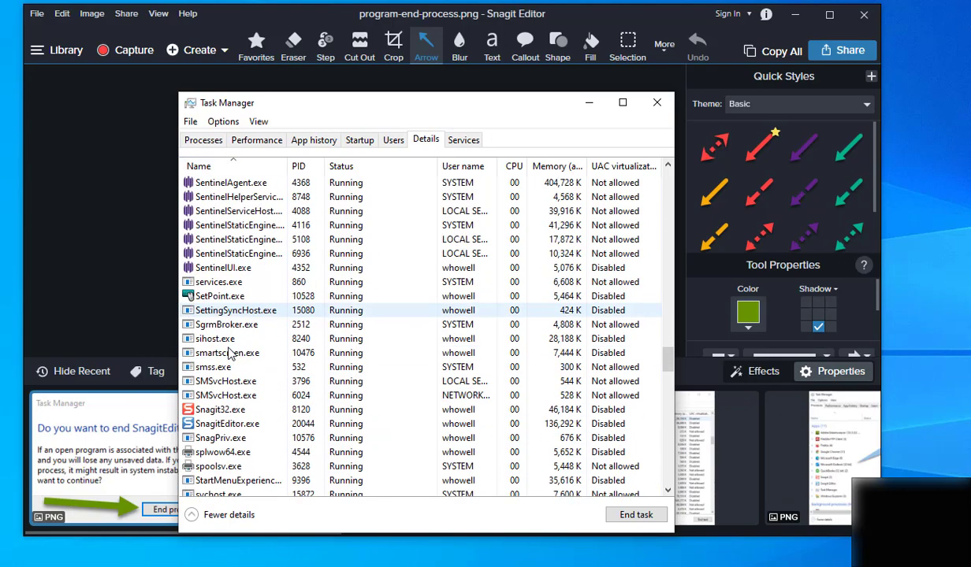
pyautogui.click(228, 339)
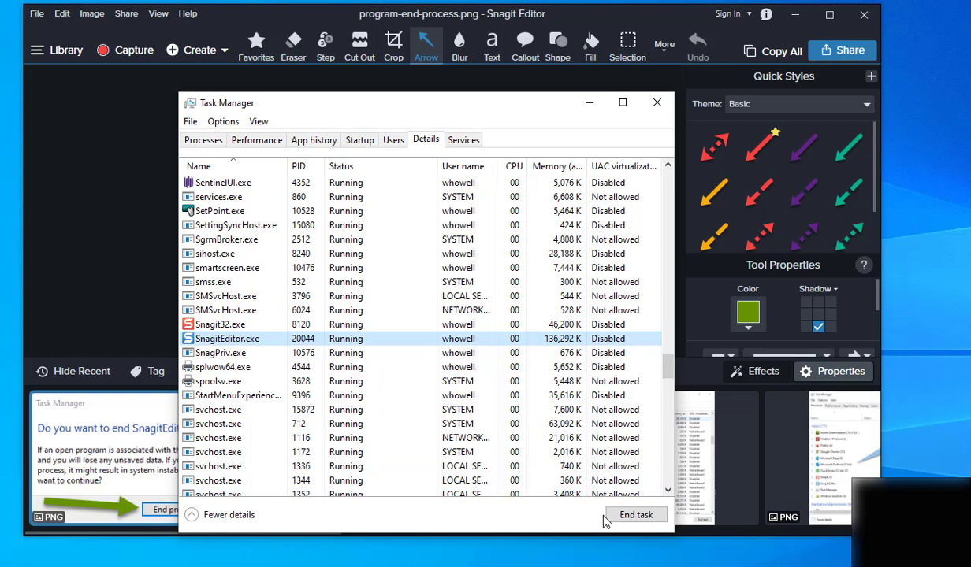